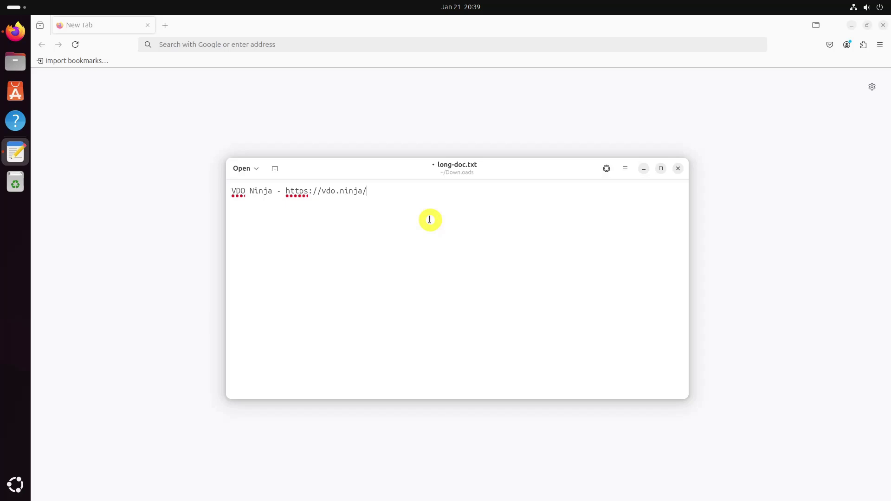
Select the vdo.ninja web address in the long-doc.txt note
drag(372, 190, 286, 193)
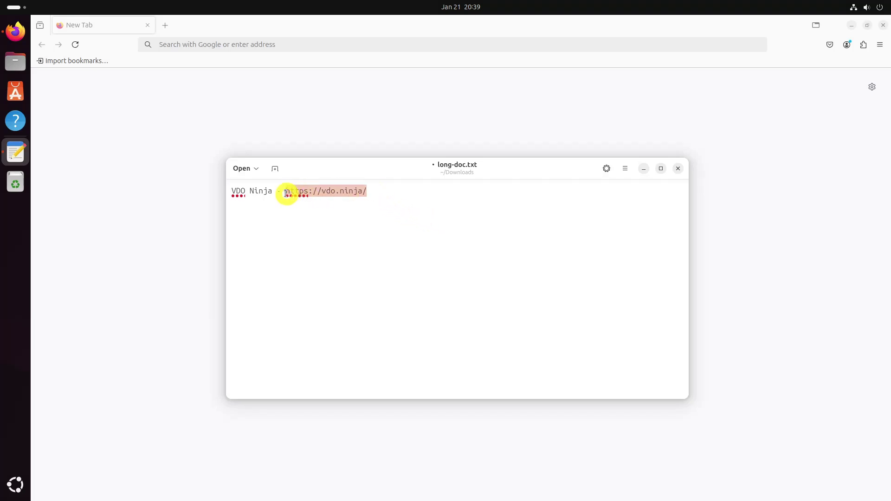
right_click(301, 192)
click(327, 217)
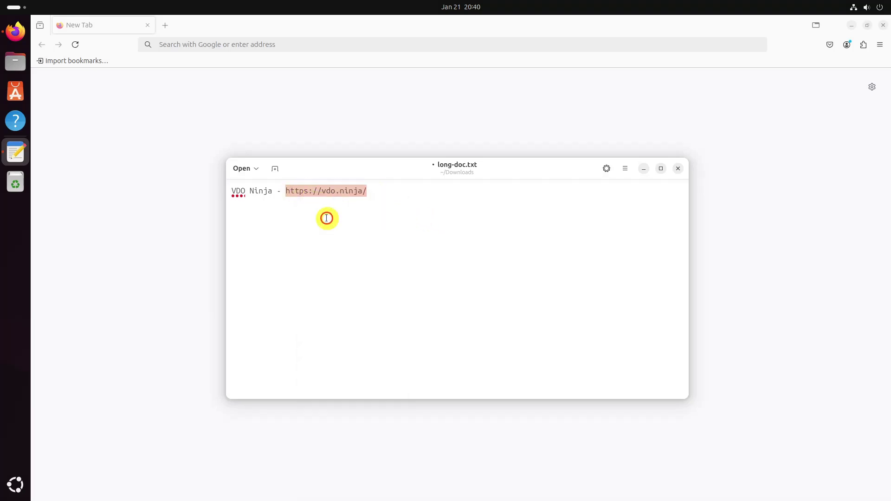
right_click(219, 42)
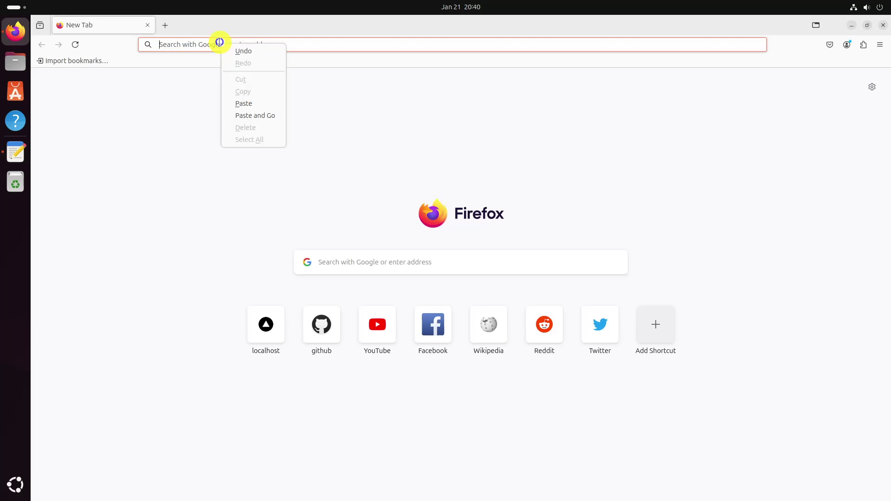
click(259, 115)
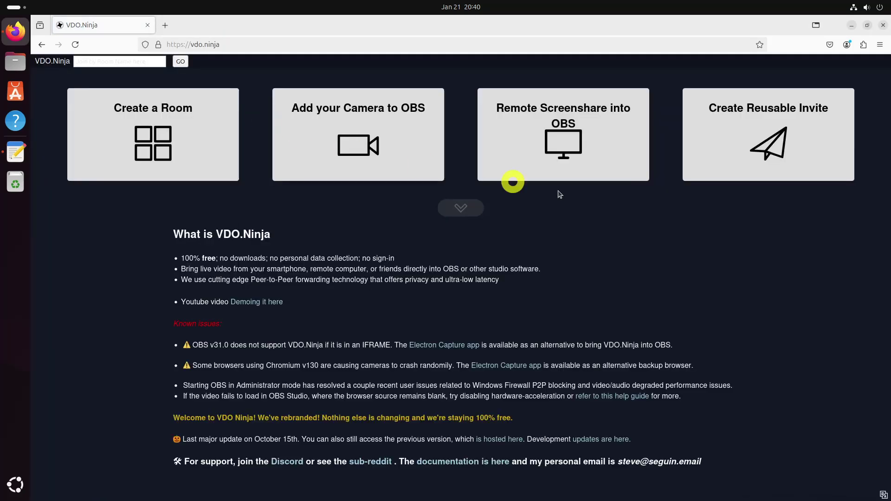
click(784, 163)
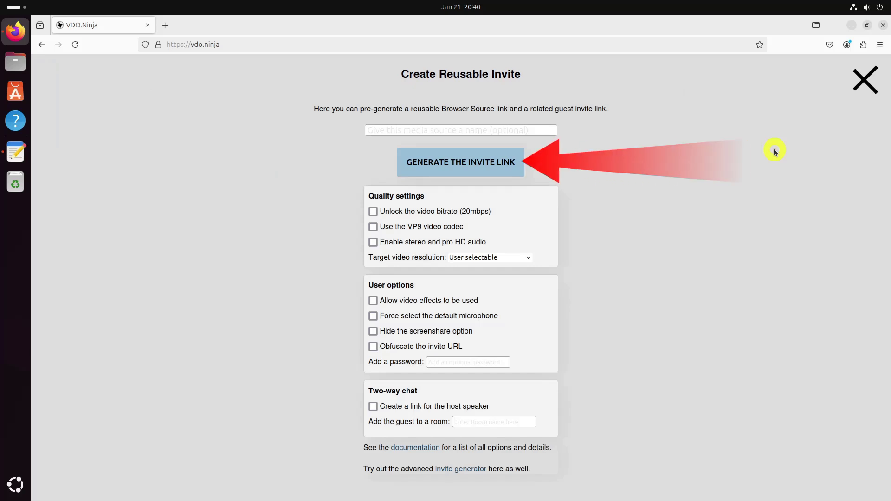
click(477, 165)
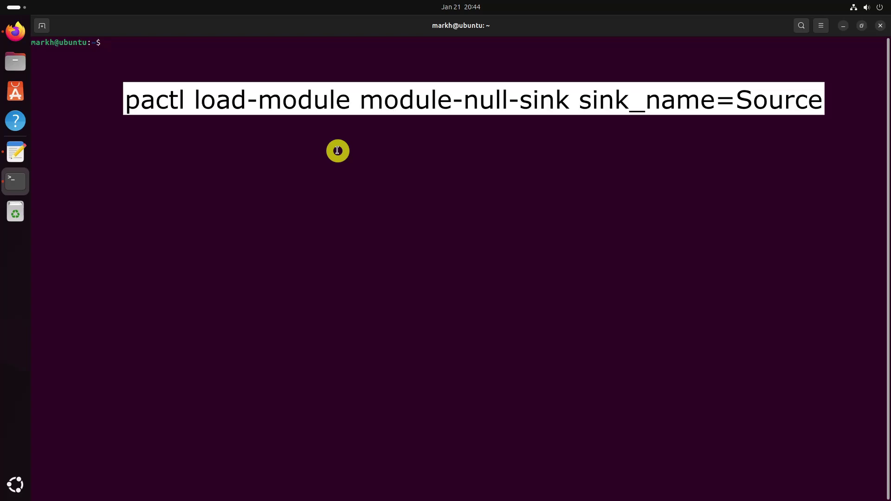
Install pulseaudio-utils after pactl failed, then rerun the null-sink command for sink Source
text(pactl lo)
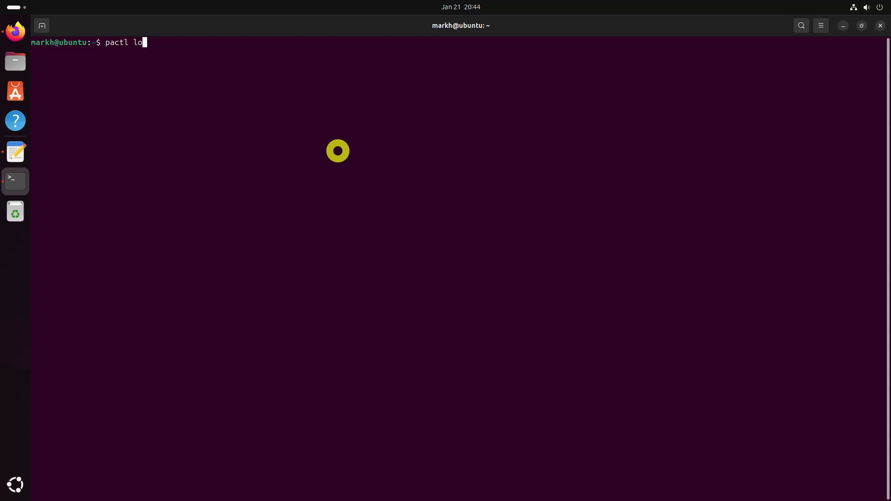
text(ad-module module-nul)
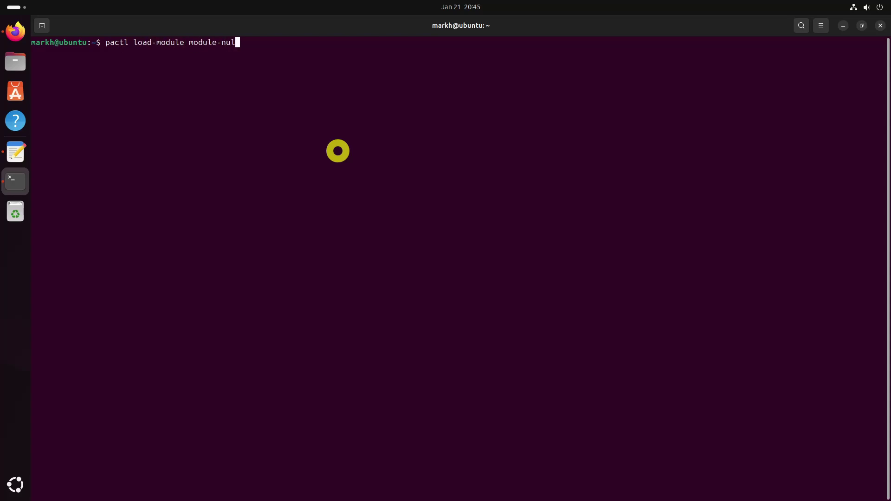
text(l-sink sink_name=Source)
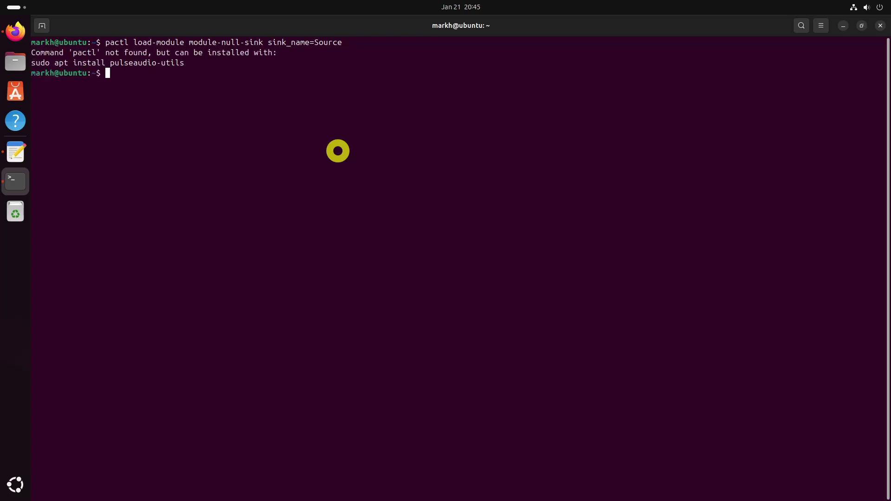
text( Command 'pactl' not found, but can be installed with: sudo )
text(apt install pu)
text(lseaudio-ut)
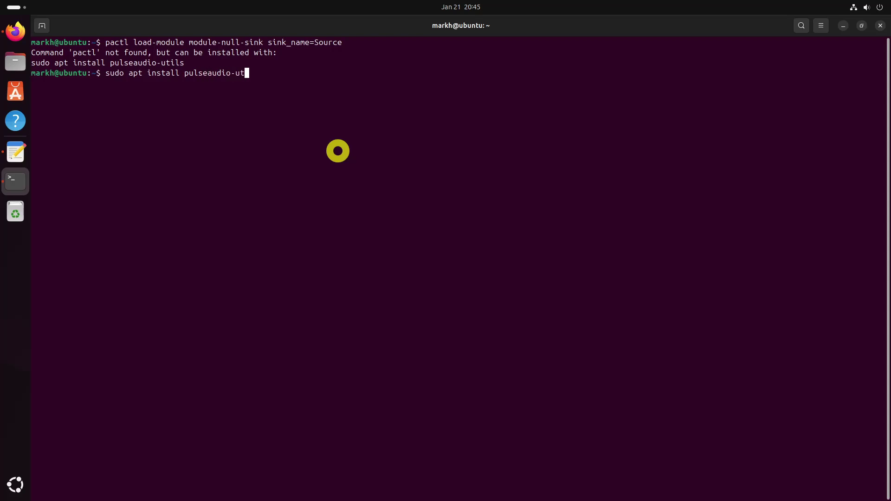
text(ils)
key(Return)
key(Return)
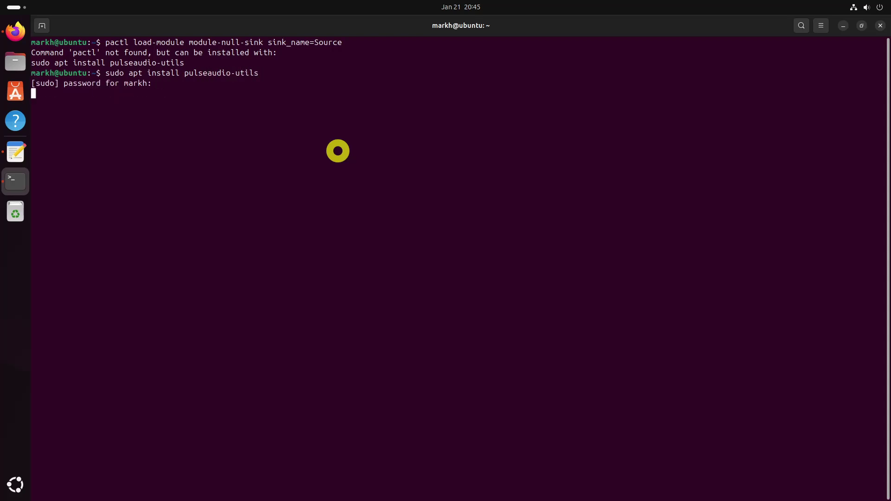
text(Y)
key(Return)
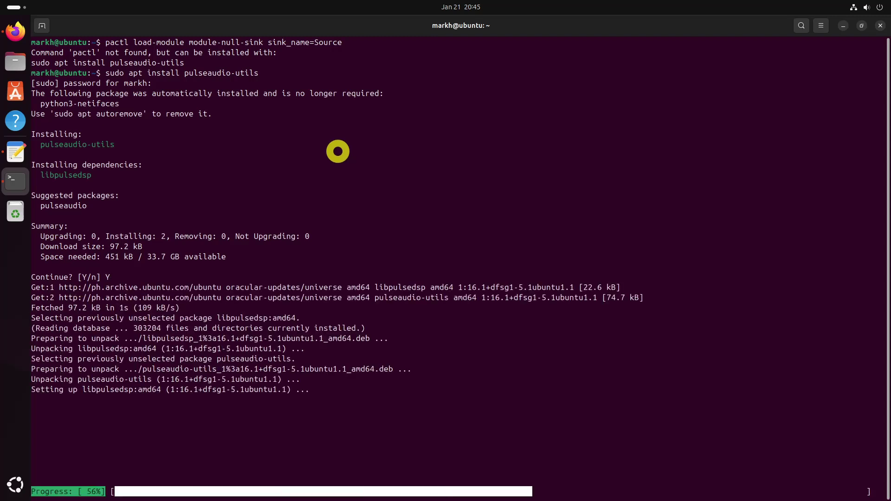
key(Up)
key(Up)
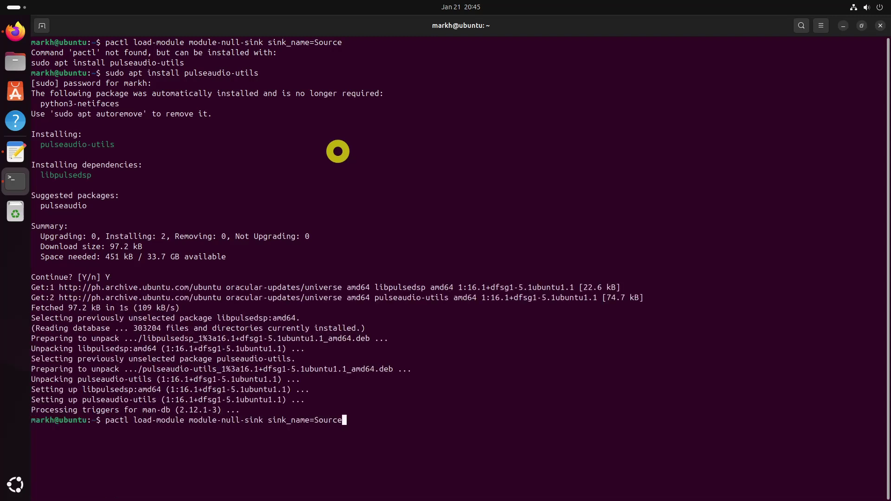
key(Return)
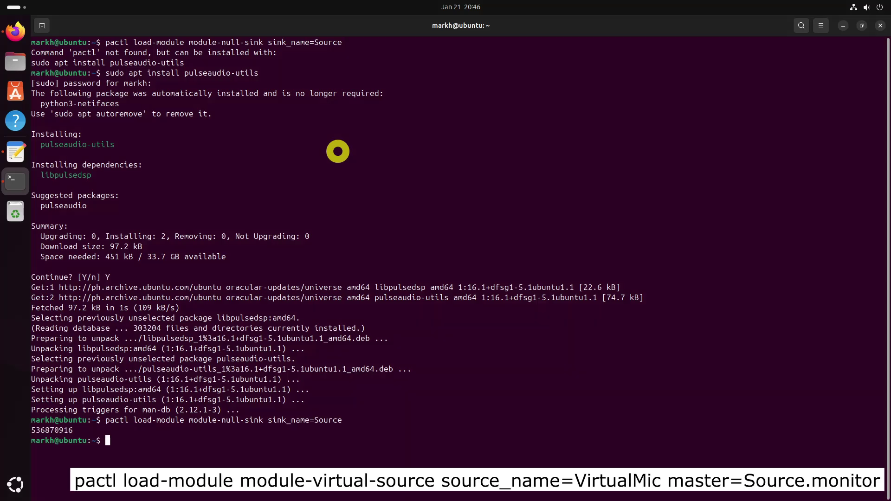
Load virtual source VirtualMic with master=Source.monitor using pactl module-virtual-source
text(pa)
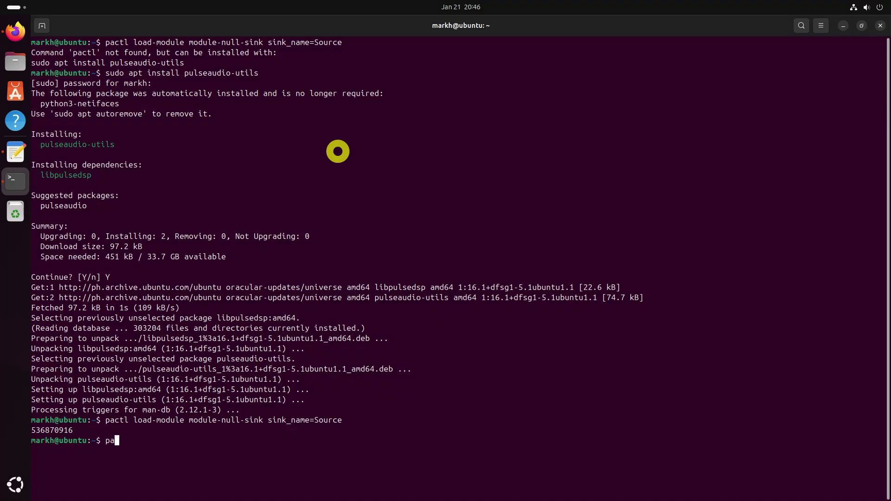
text(ctl load-module module)
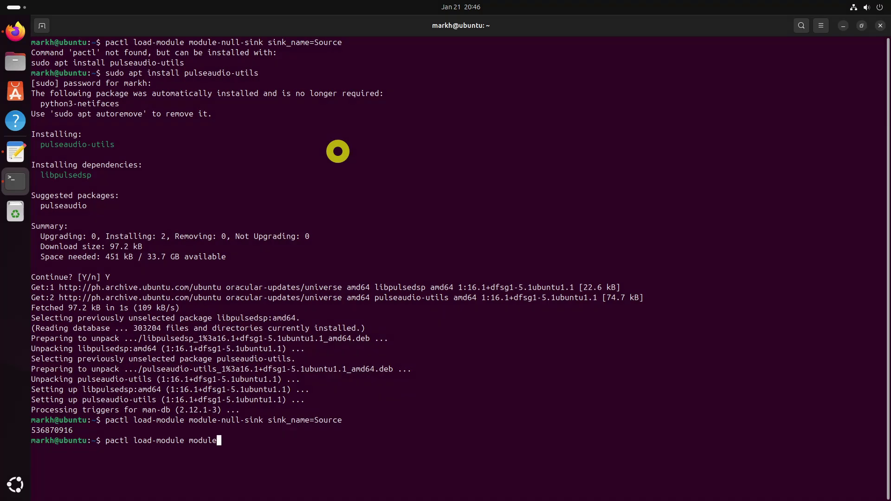
text(-virtual-source source)
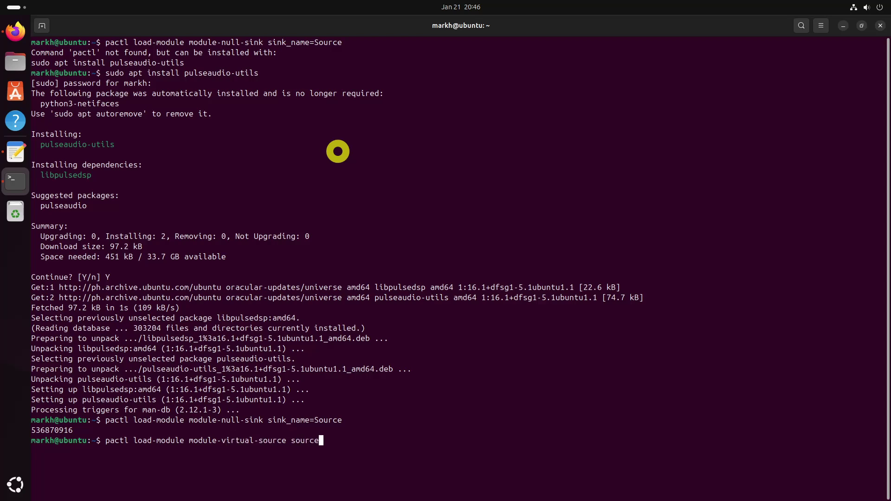
text(_name=VirtualMic master)
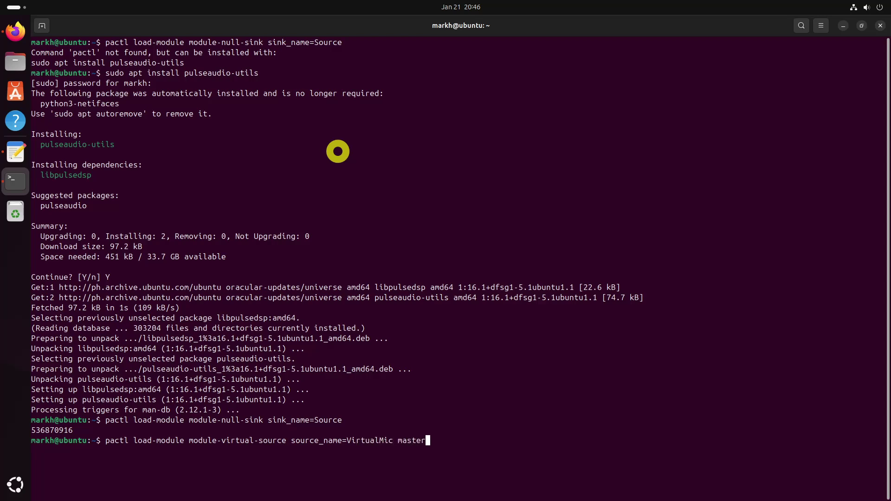
text(=Source.monitor)
key(Return)
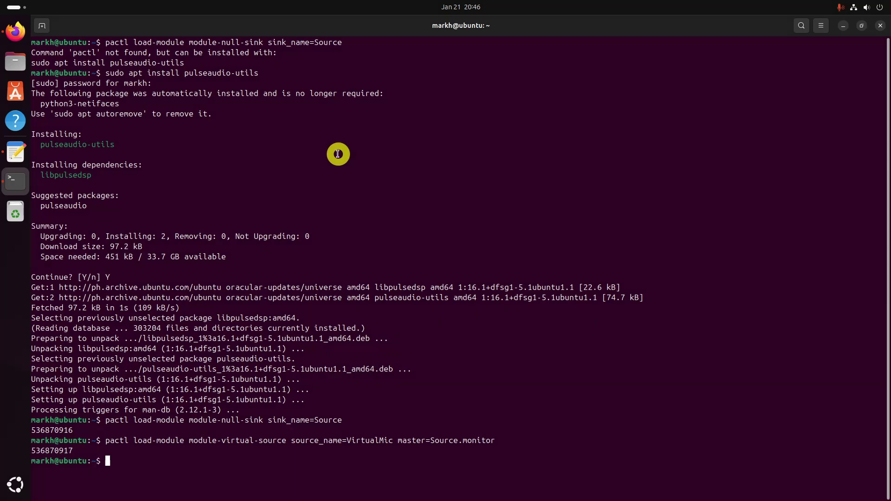
In Settings > Sound, choose VirtualMic as the input device
click(16, 485)
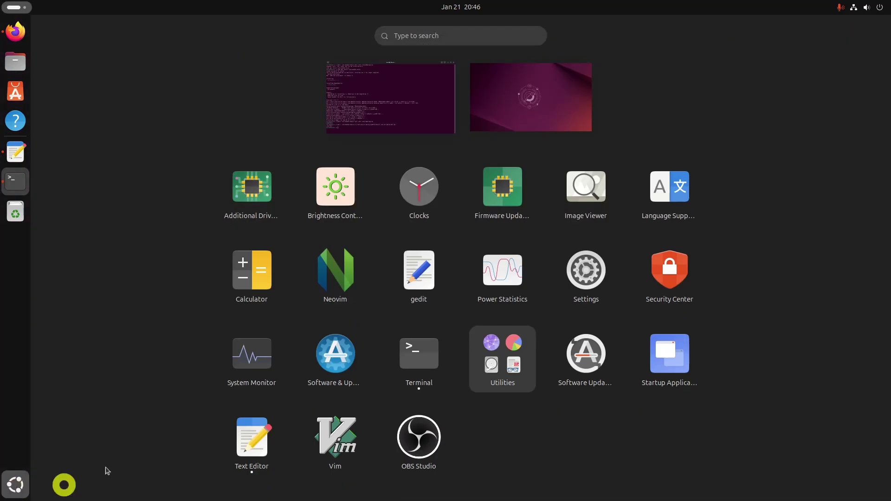
click(592, 279)
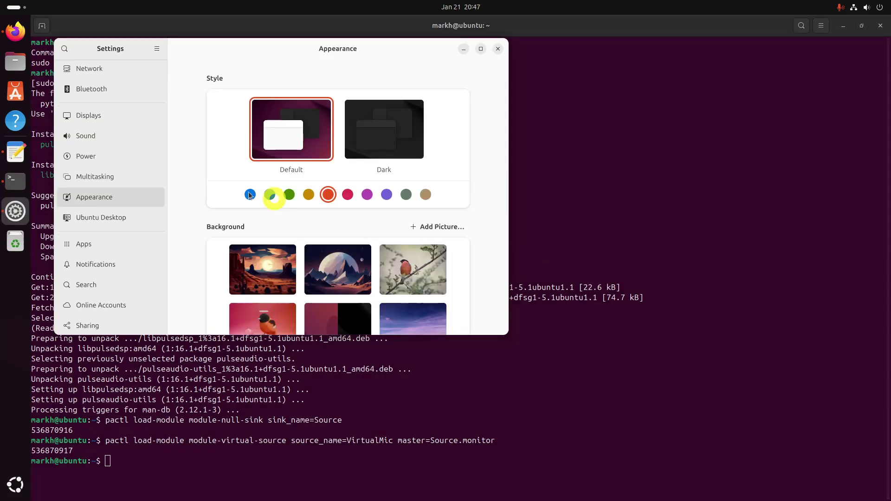
click(110, 138)
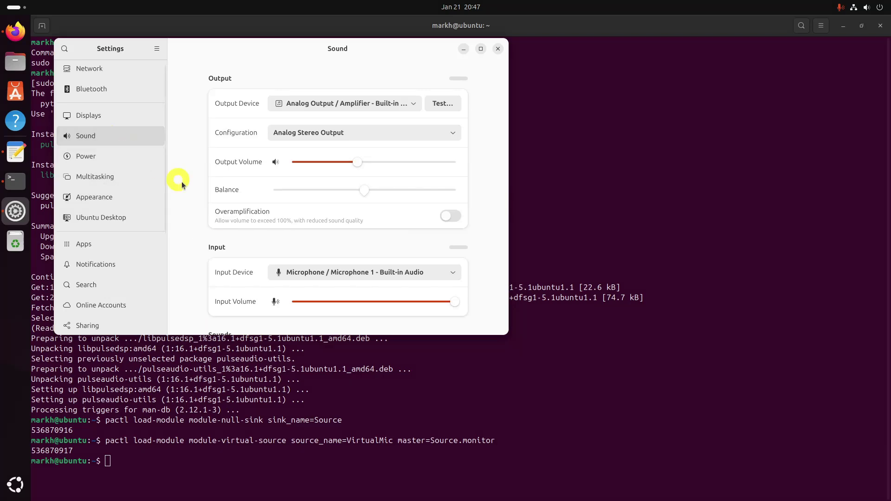
click(418, 274)
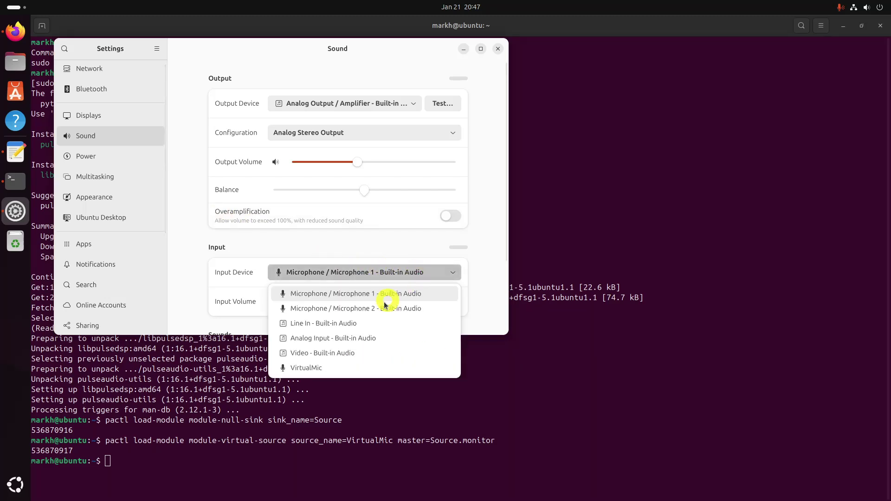
click(334, 368)
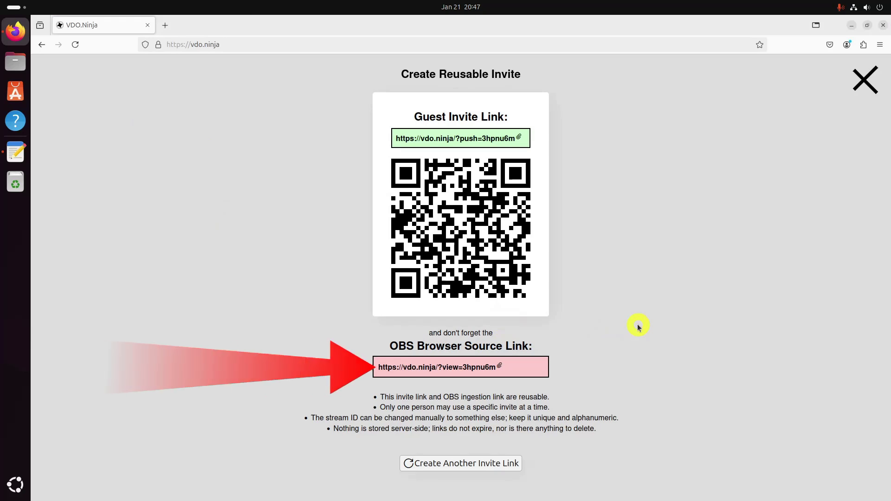
Copy the OBS Browser Source link and launch OBS Studio via an 'obs' app search
click(454, 368)
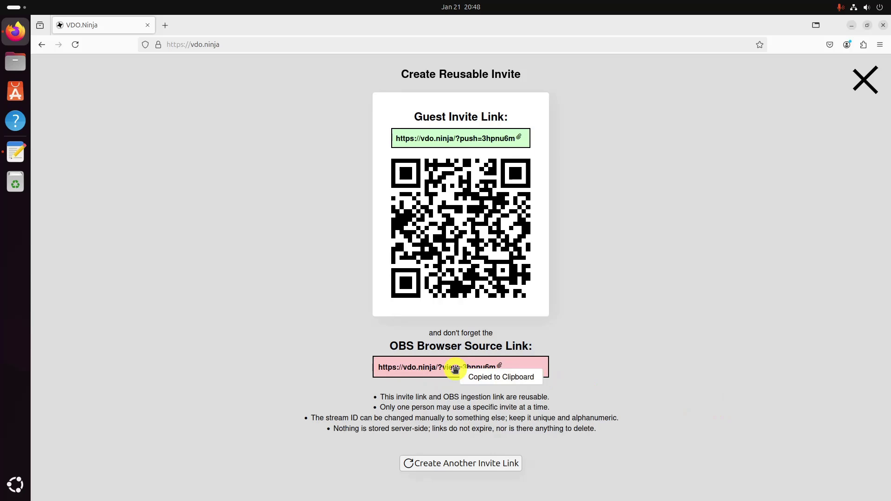
click(17, 487)
text(obs)
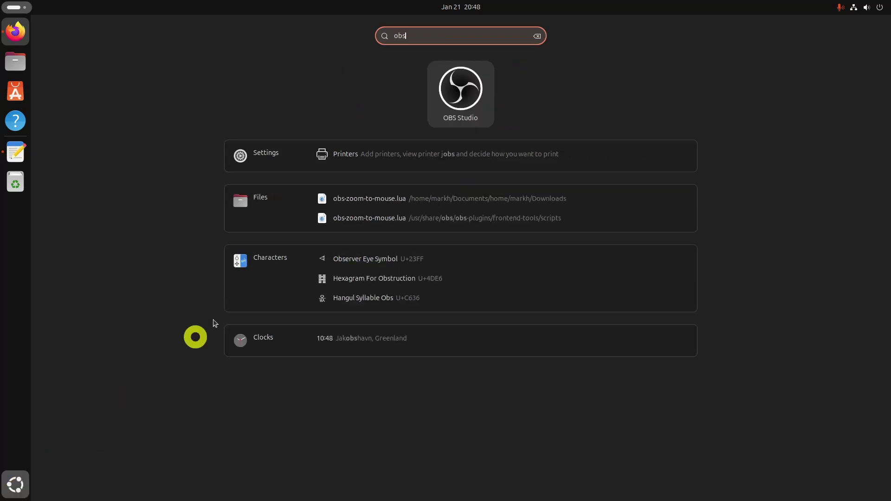
click(458, 102)
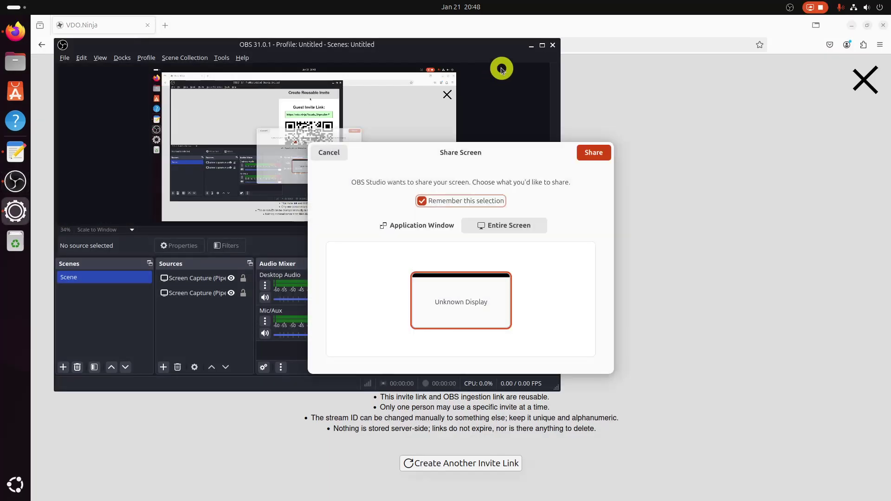
Dismiss the screen-share prompt, maximize OBS, and add a new Browser source
click(329, 153)
click(543, 45)
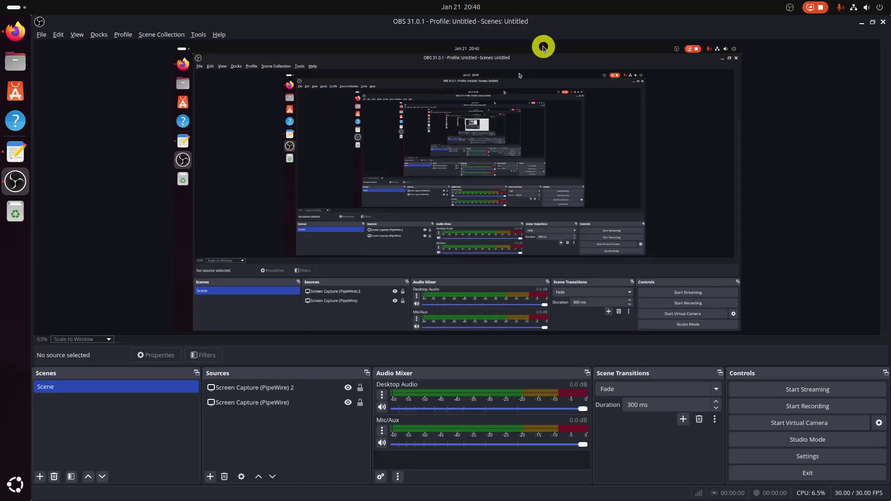
click(210, 477)
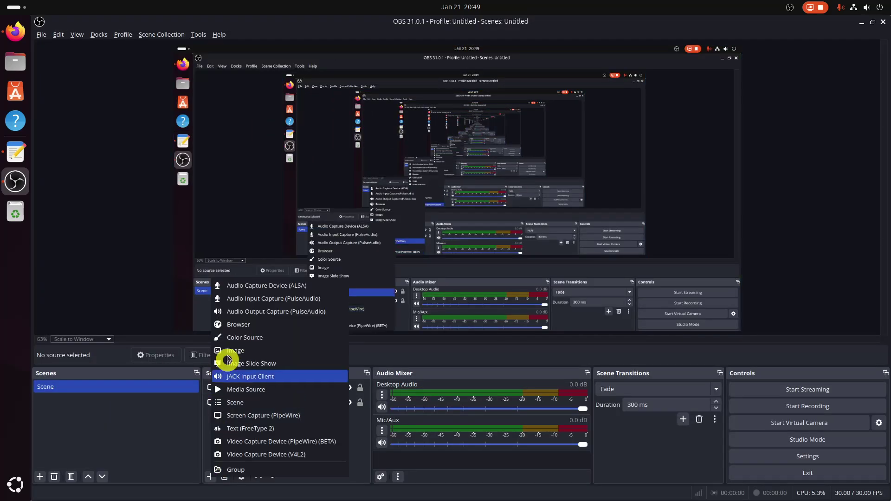
click(246, 325)
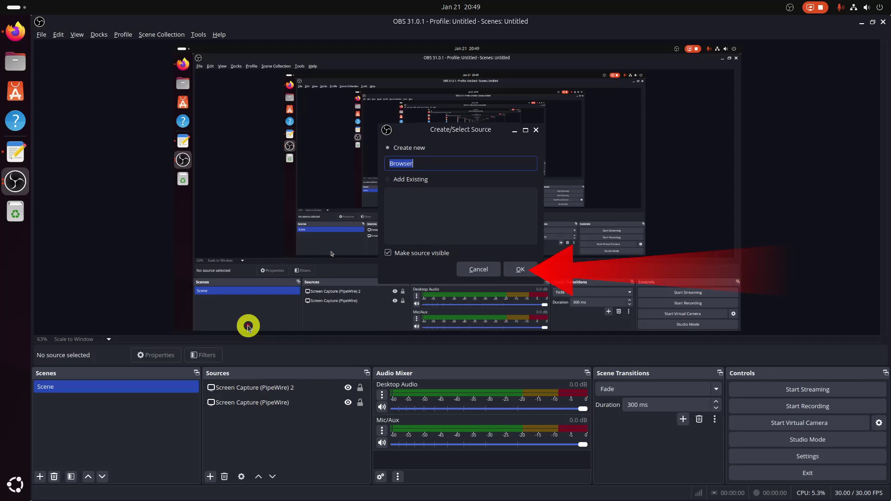
click(523, 269)
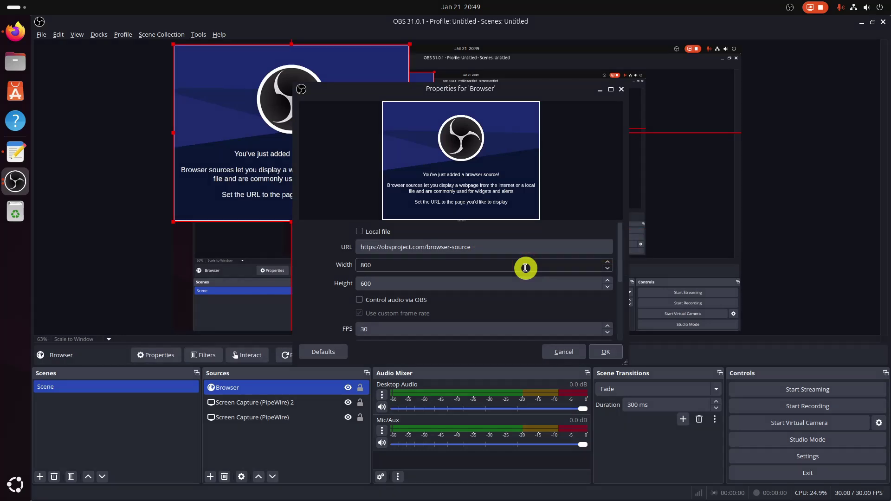
Replace the Browser source's default URL with the VDO.Ninja view link and hide one Screen Capture
click(462, 246)
drag(462, 246, 324, 247)
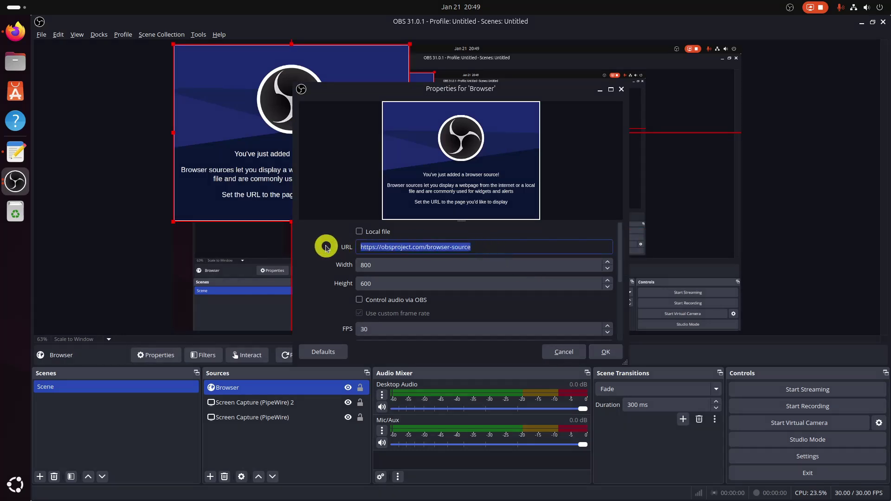
key(BackSpace)
right_click(397, 248)
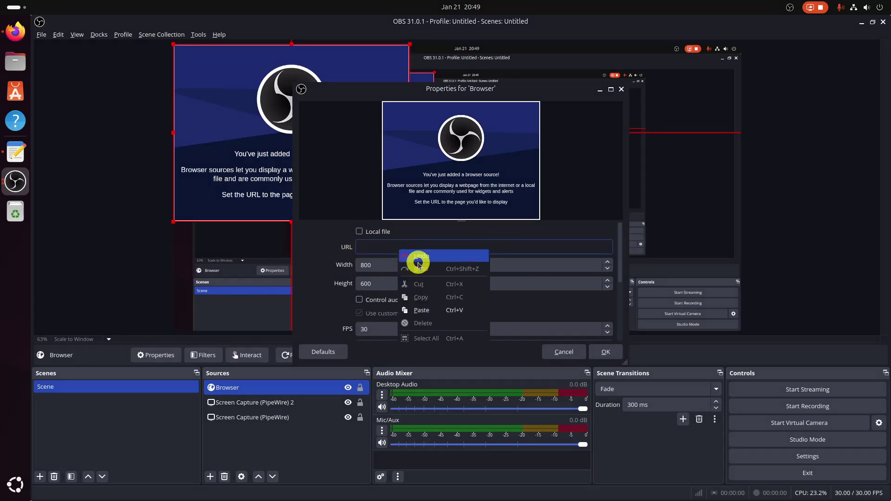
click(430, 309)
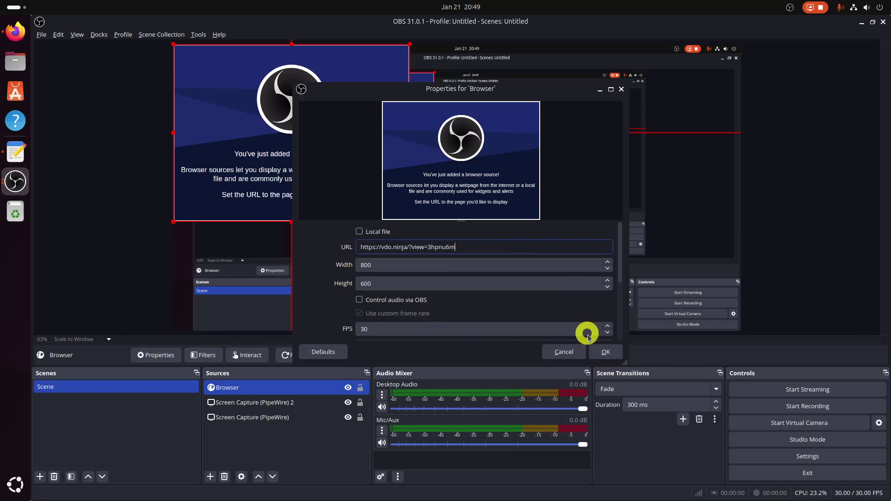
click(605, 352)
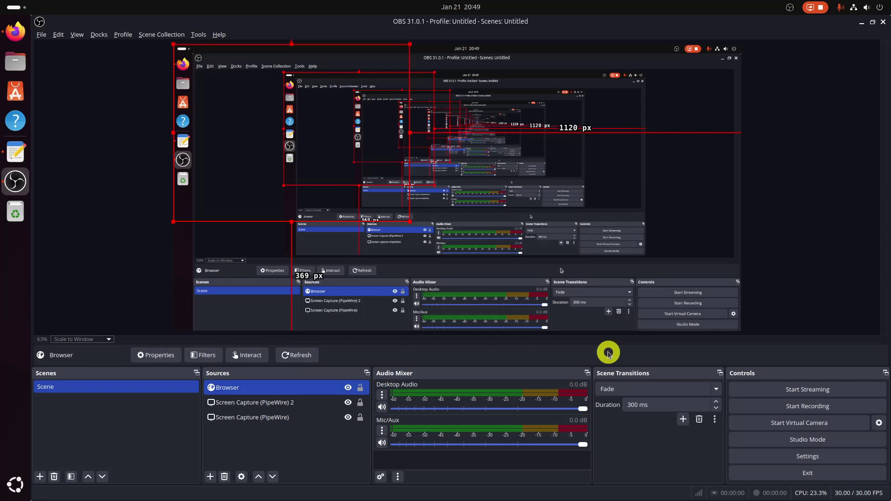
click(347, 403)
Hide the other Screen Capture and resize the Browser source to fill the canvas height, centred
click(347, 417)
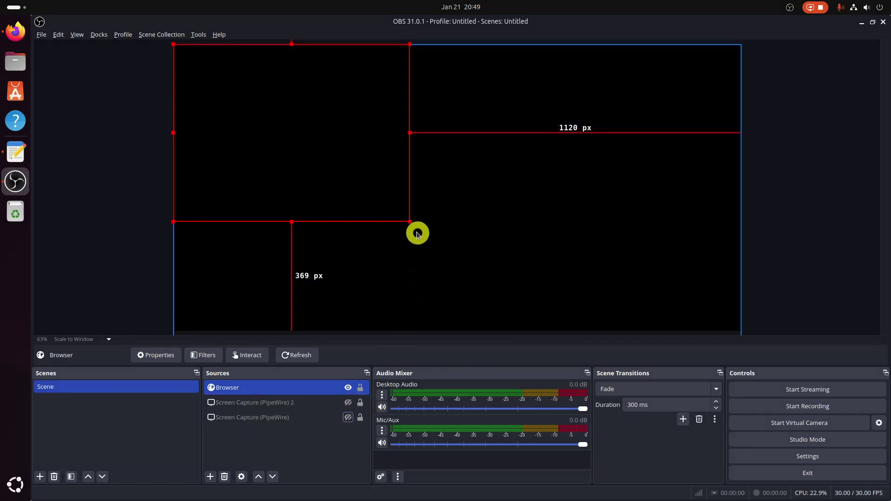
drag(410, 222, 564, 327)
drag(441, 239, 523, 243)
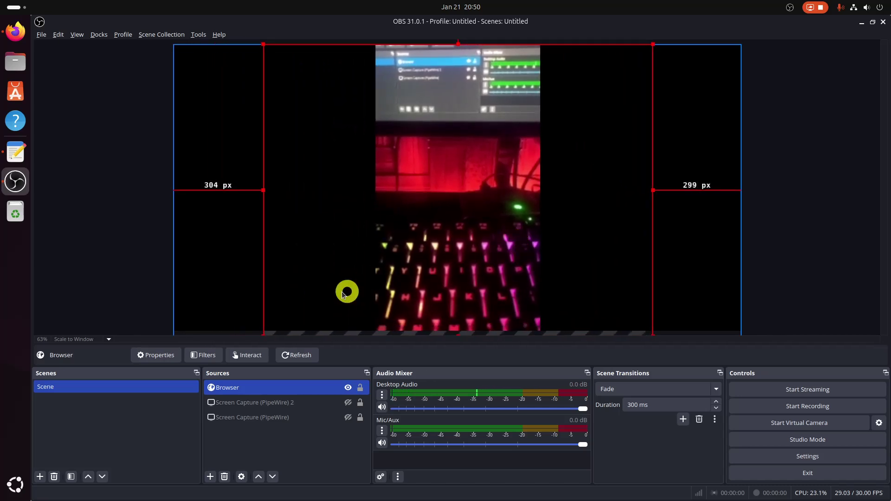
drag(322, 295, 325, 290)
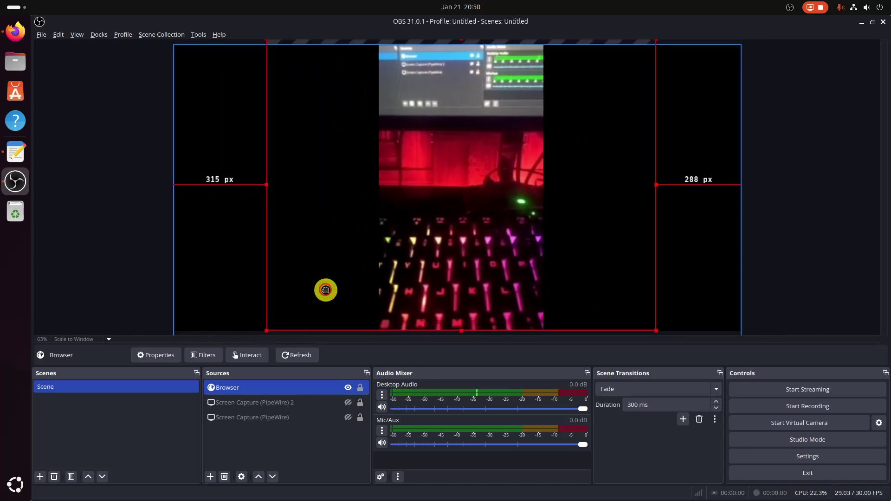
drag(271, 330, 279, 321)
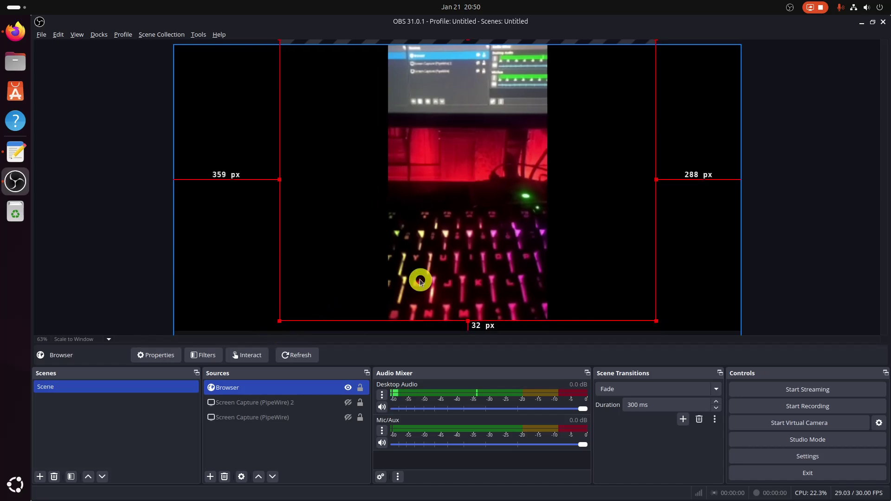
drag(421, 281, 418, 288)
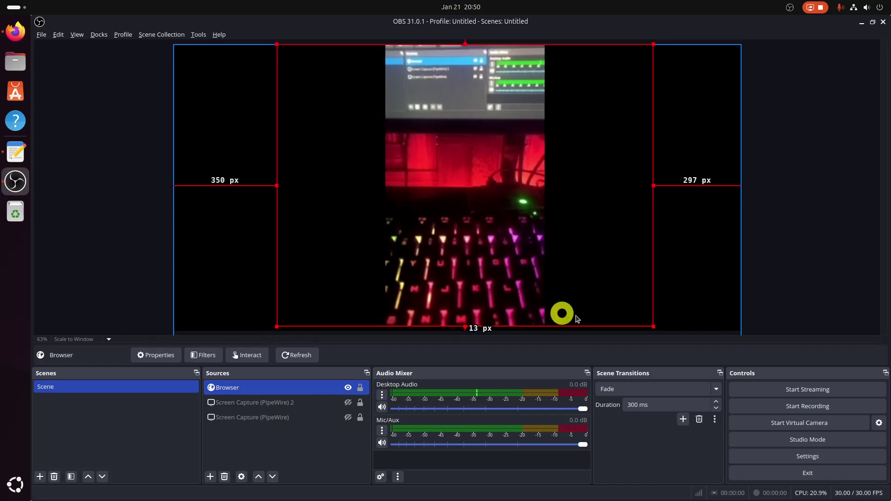
drag(654, 327, 659, 329)
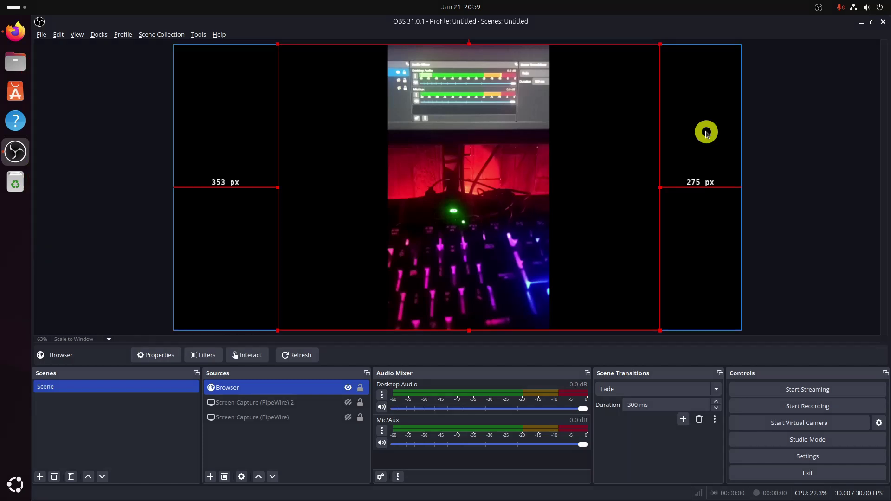
click(38, 35)
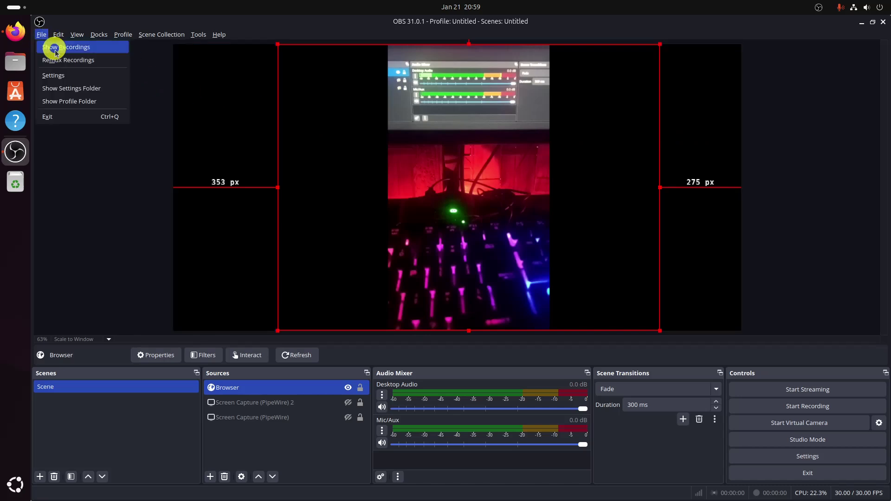
Set the OBS audio Monitoring Device to Source Audio/Sink sink and apply
click(65, 76)
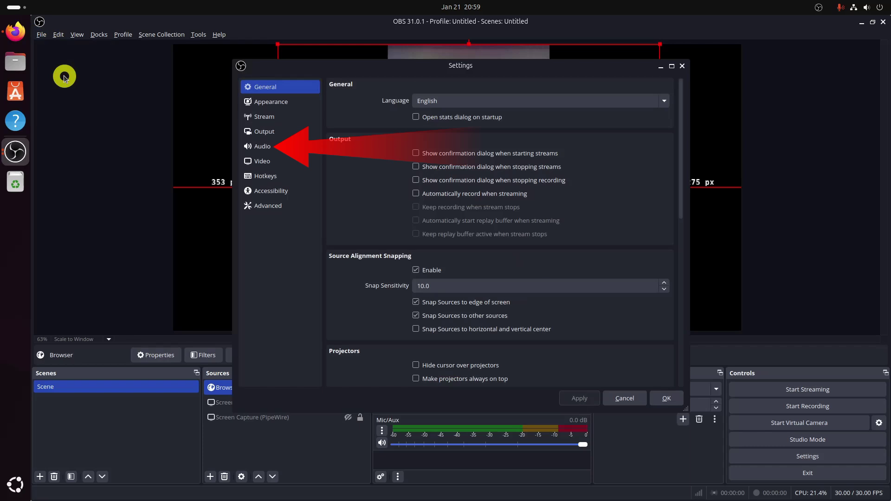
click(255, 147)
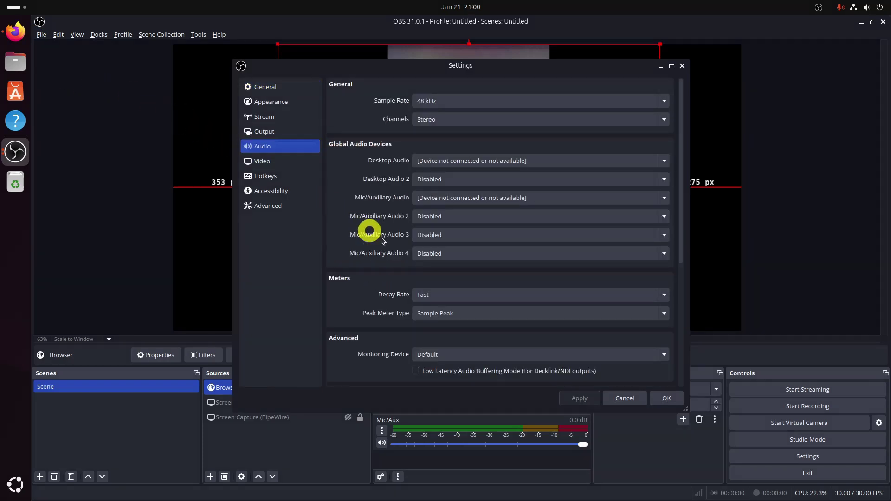
scroll(425, 261, down, 1)
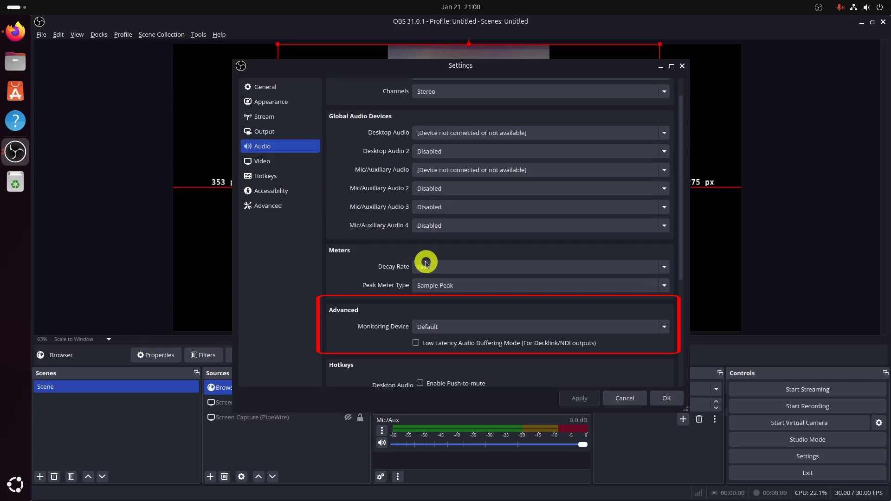
click(487, 326)
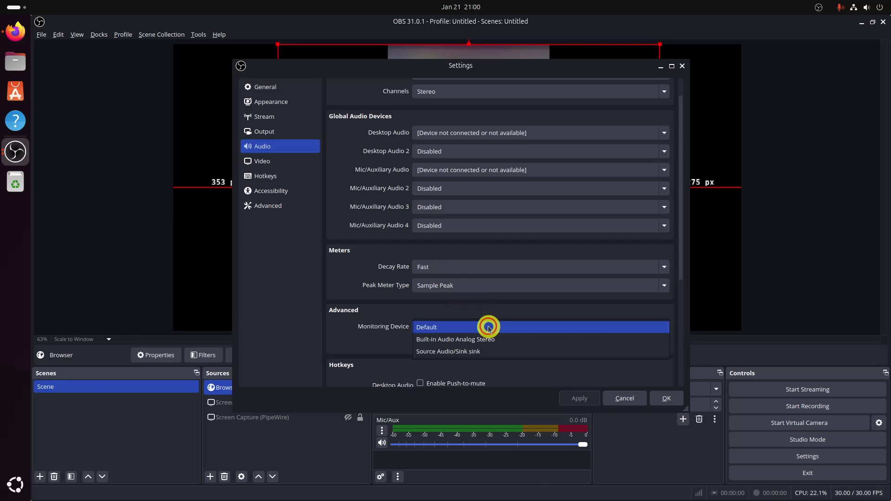
click(490, 353)
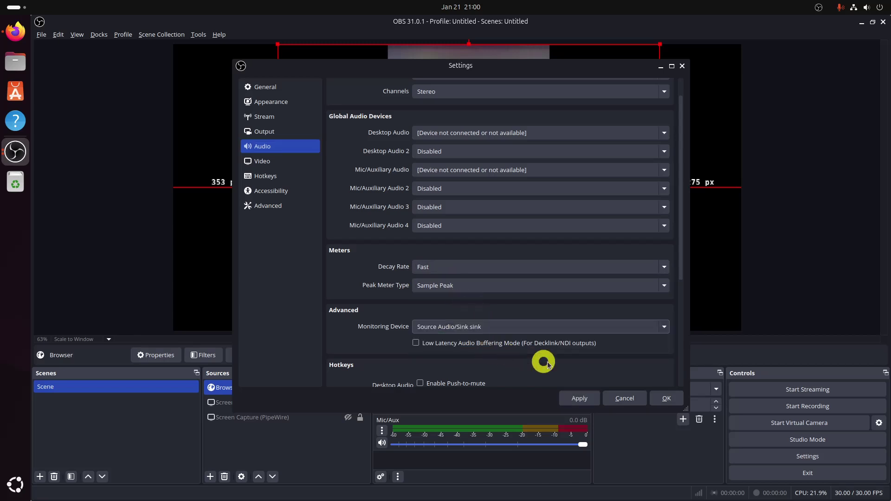
click(582, 398)
click(673, 400)
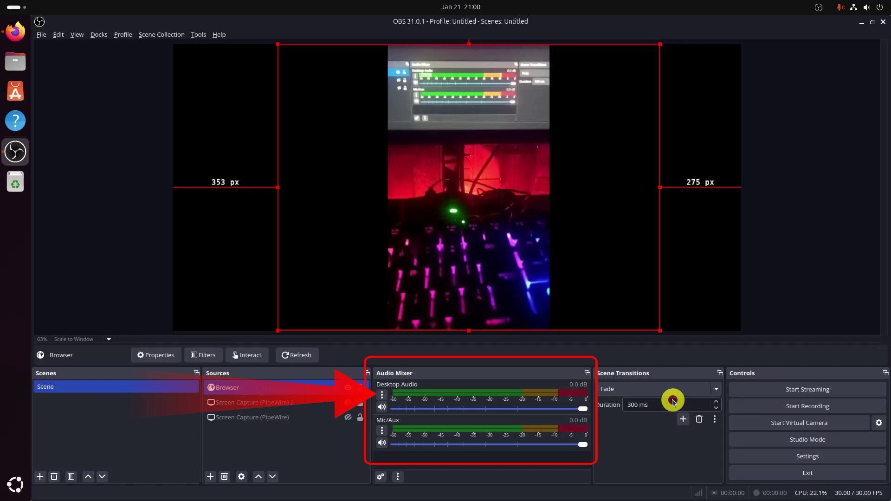
Set Desktop Audio's Audio Monitoring to Monitor and Output in Advanced Audio Properties
click(382, 395)
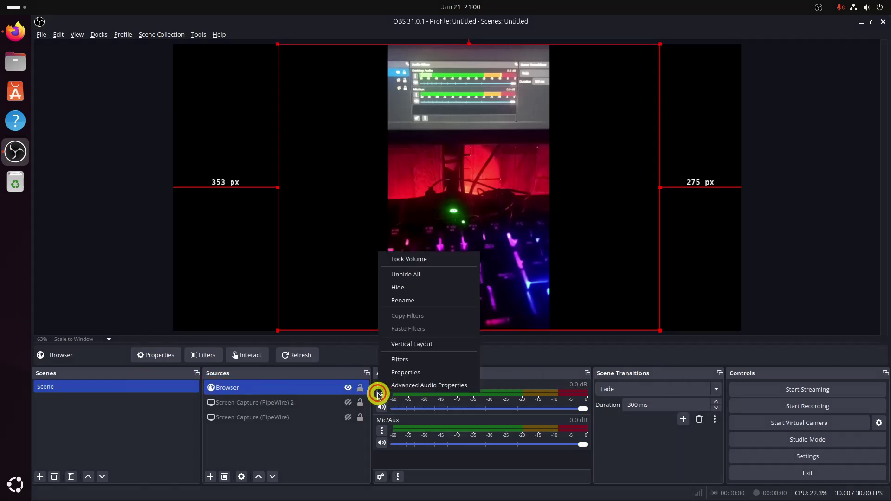
click(424, 387)
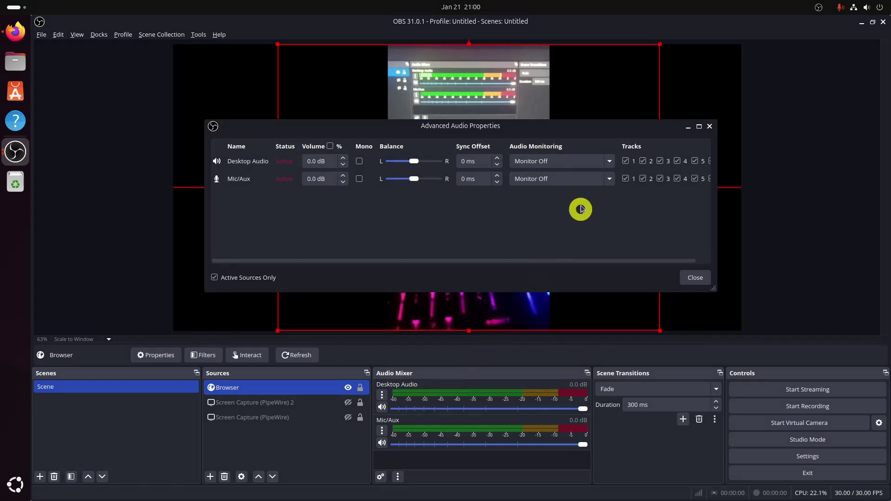
click(579, 162)
click(582, 186)
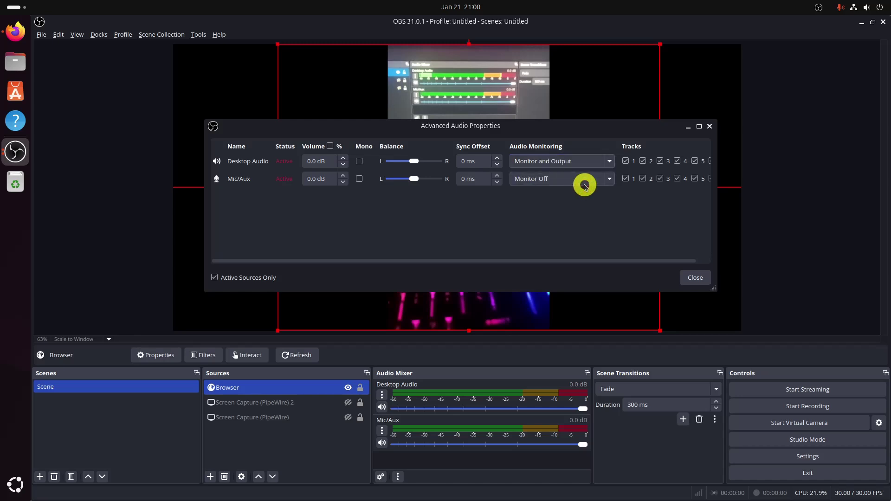
click(697, 278)
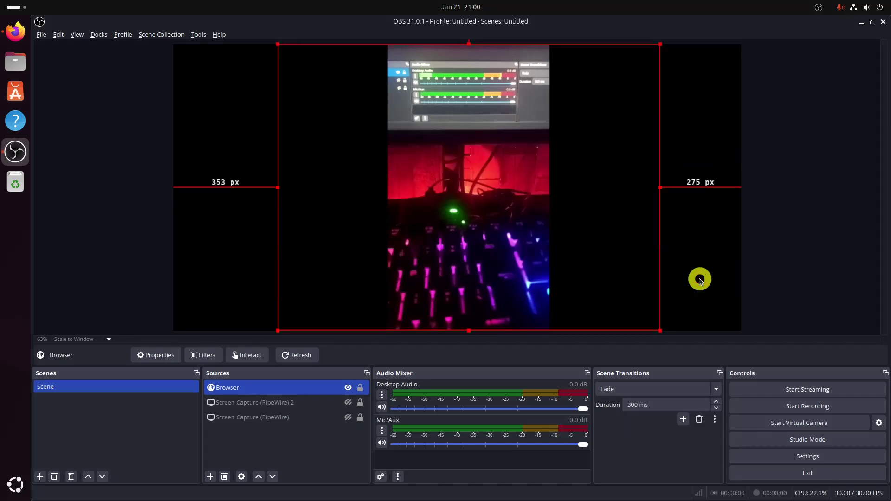